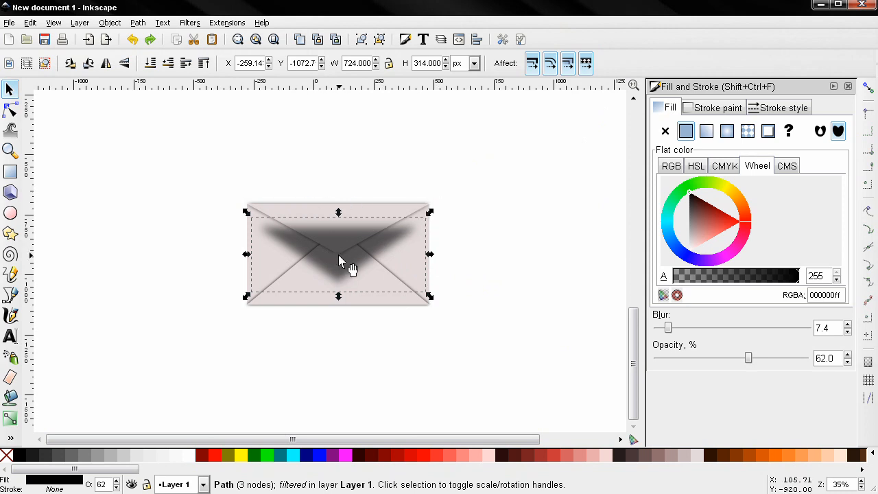
Tuck the blurred shadow up under the top flap and send it to the bottom of the stack
drag(339, 256, 340, 236)
key(alt+Down)
key(alt+Down)
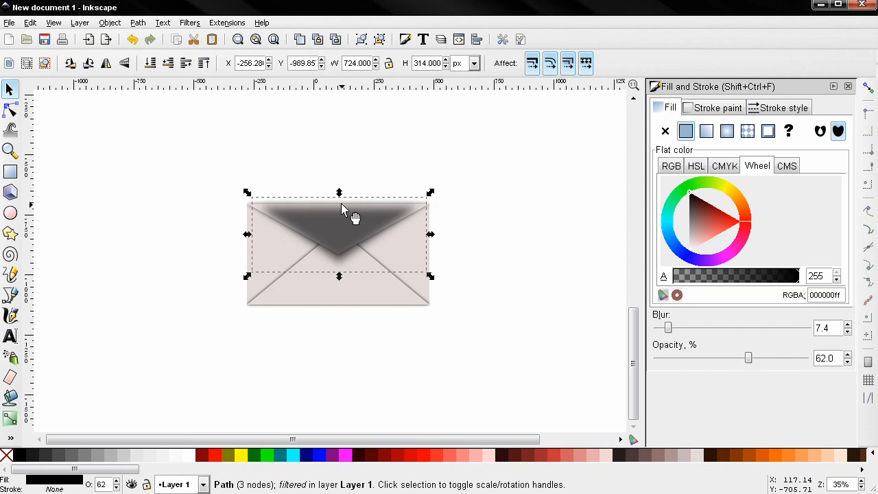
click(167, 63)
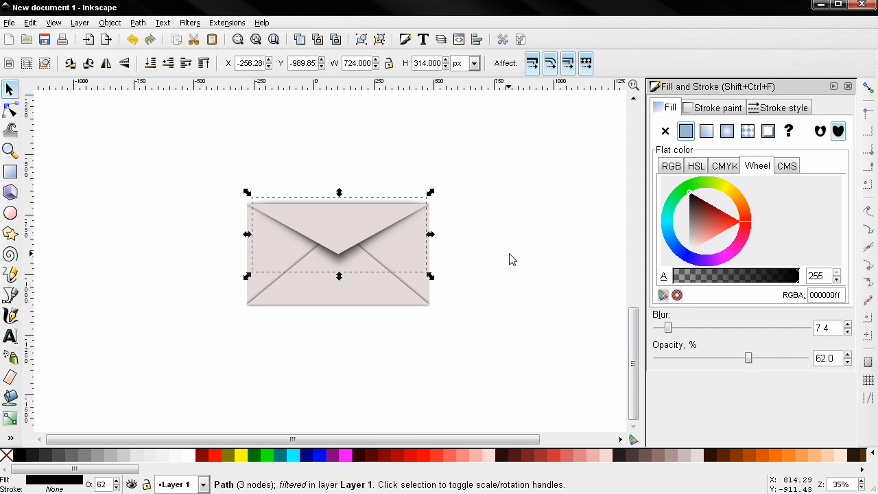
click(418, 253)
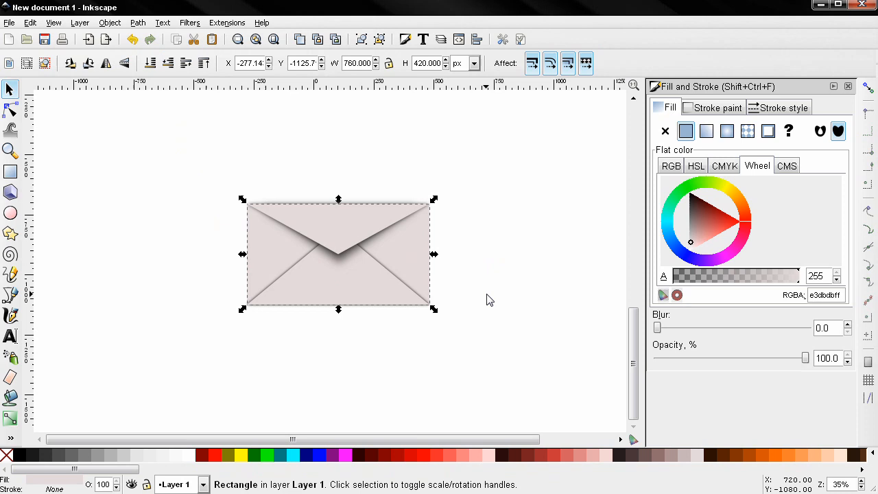
Duplicate the envelope rectangle as a black copy at 40% opacity, blur 3, moved below the envelope
key(ctrl+d)
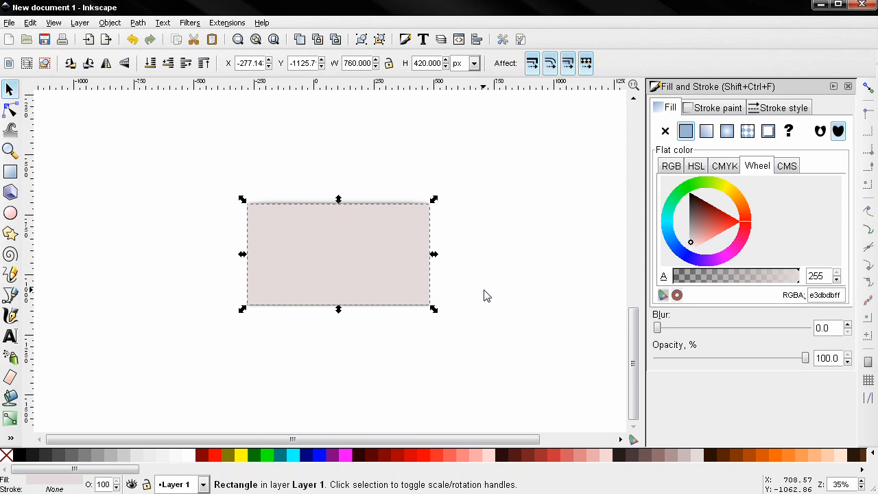
drag(426, 320, 417, 295)
drag(697, 209, 682, 186)
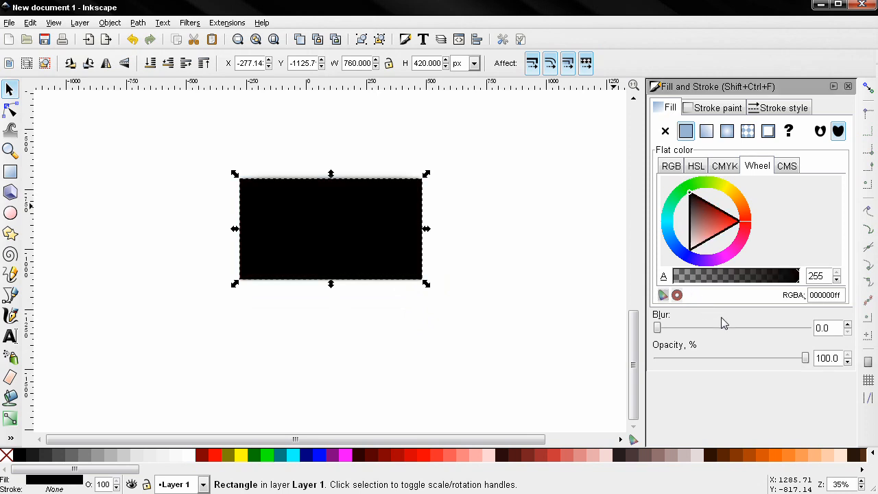
drag(836, 360, 807, 357)
text(40)
key(Tab)
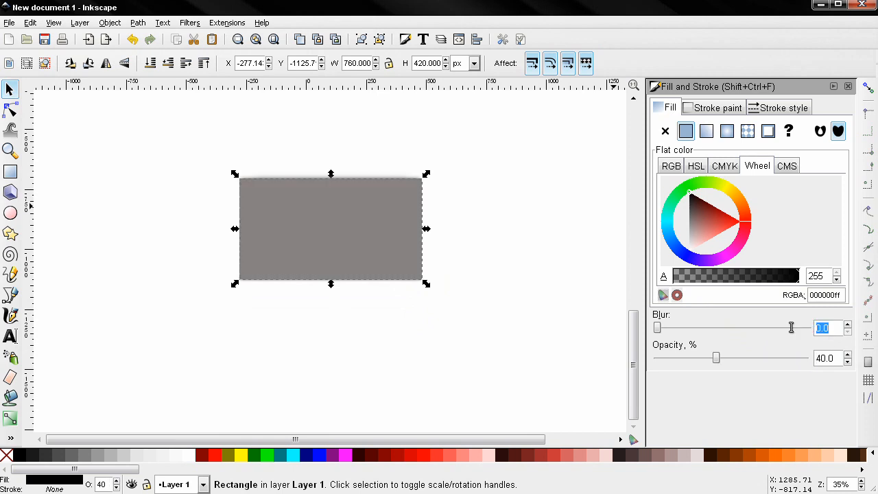
key(Return)
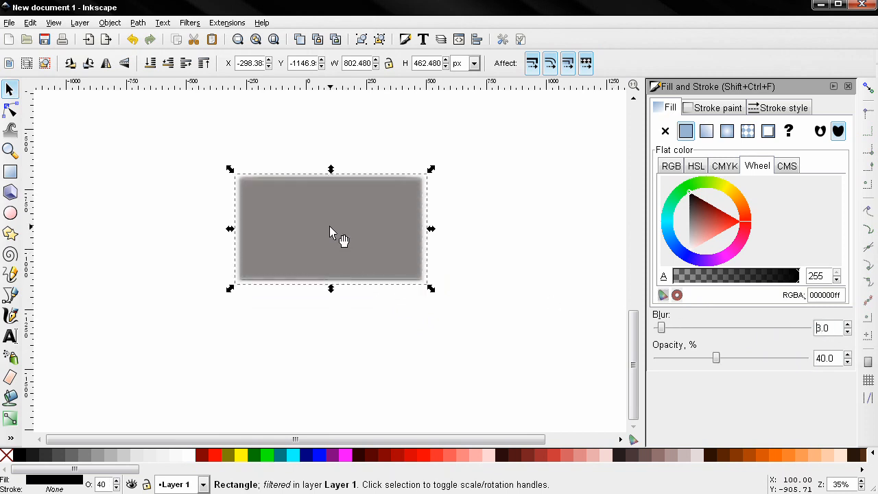
drag(331, 263, 357, 371)
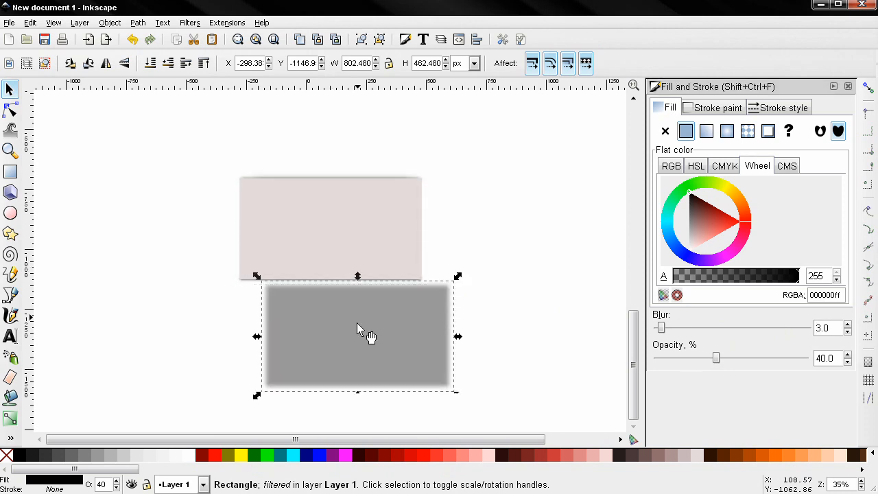
click(335, 212)
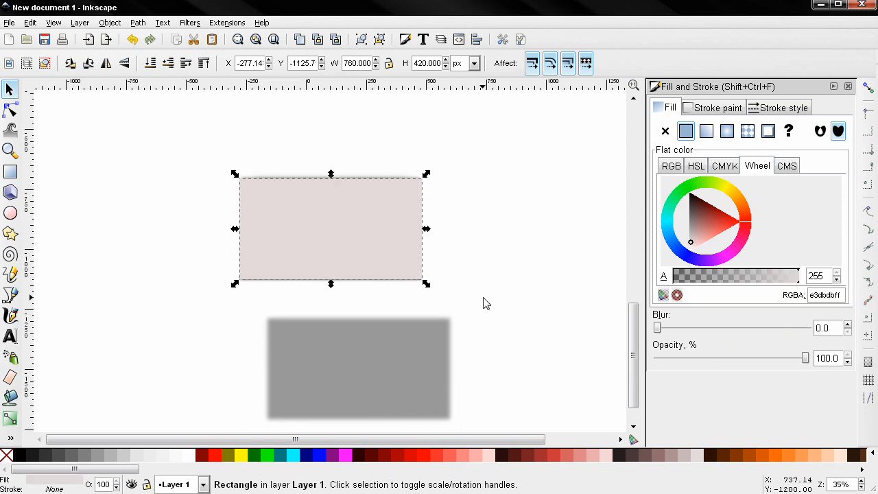
Fill the rectangle with a #C8B7B7 radial gradient and lower it one step in the stack
click(685, 456)
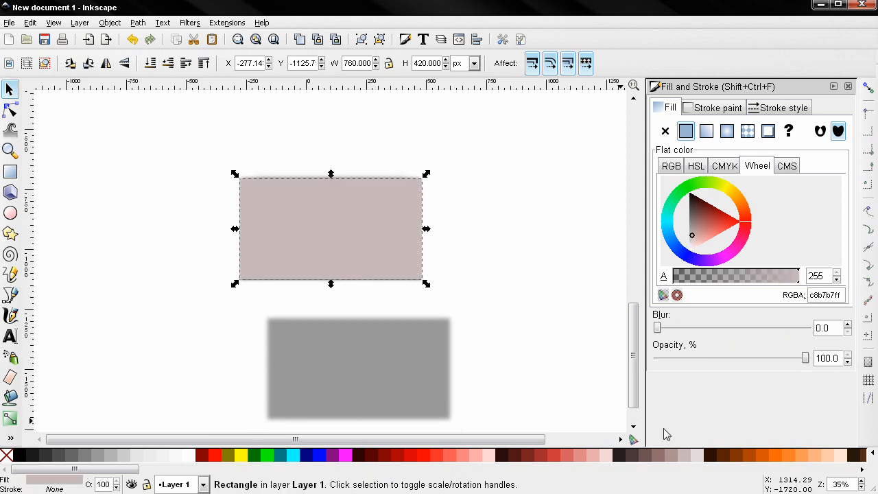
click(727, 131)
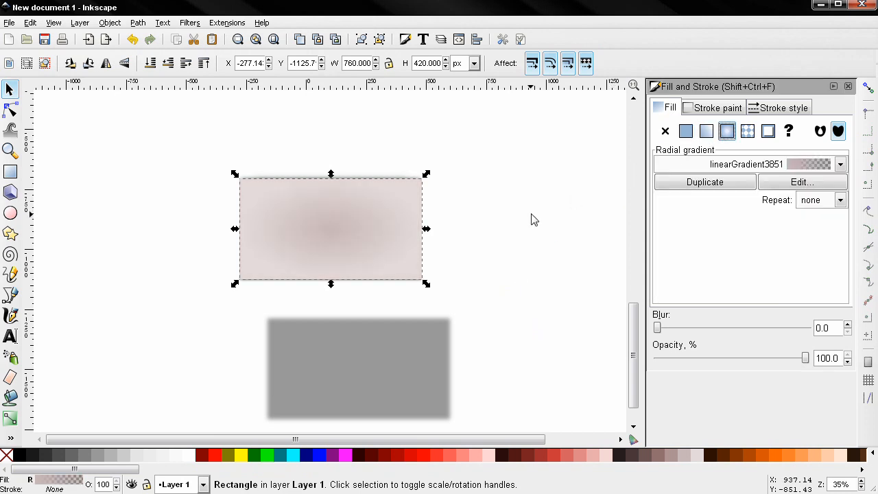
click(170, 68)
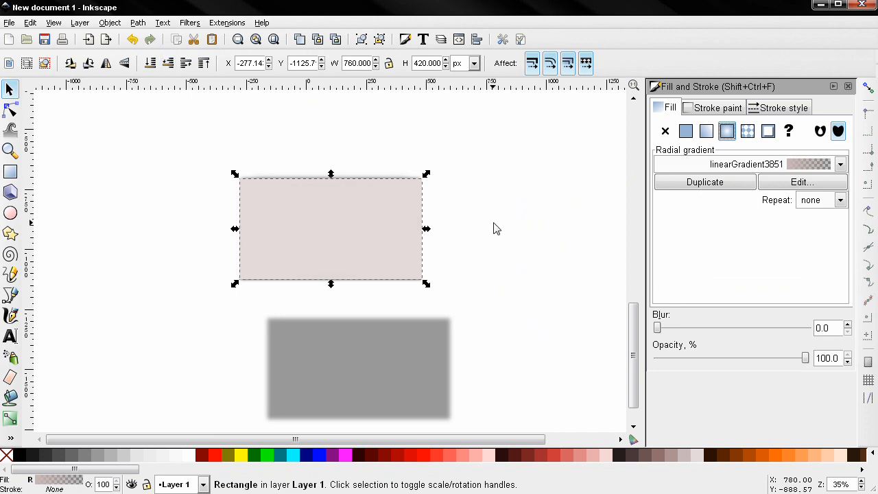
click(358, 226)
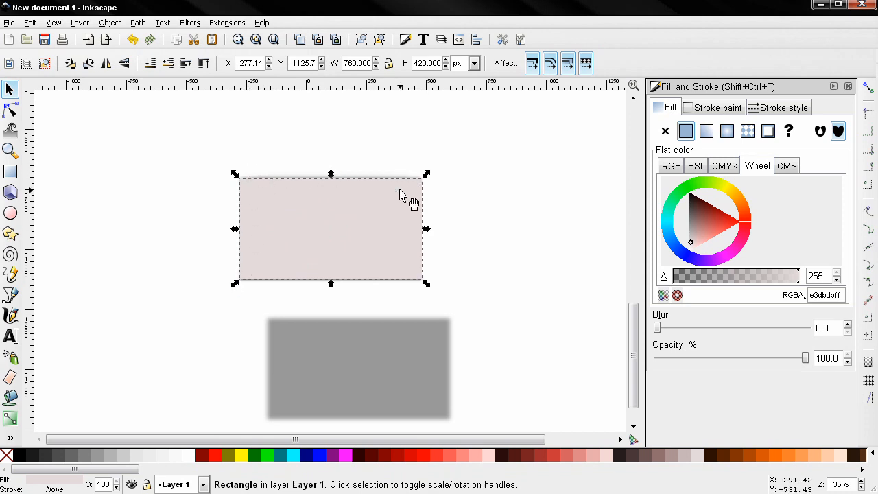
click(135, 199)
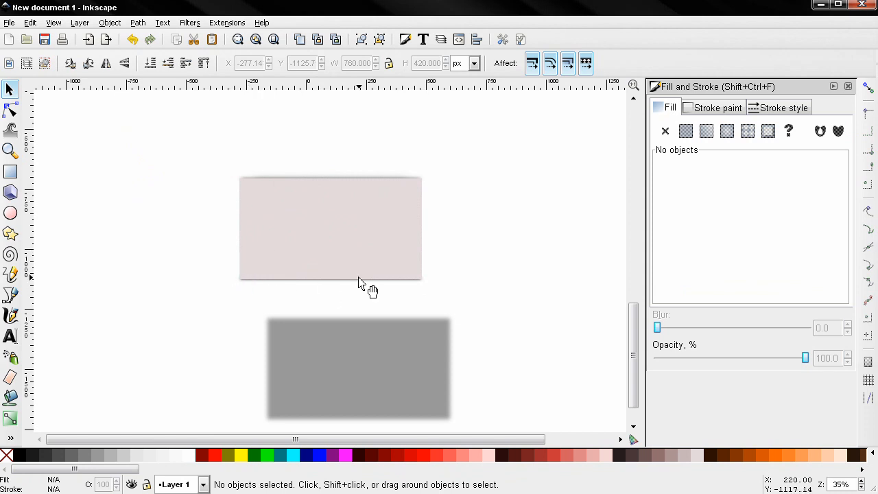
Clip all the envelope pieces to the top rectangle with Object > Clip > Set
mouse_move(119, 119)
mouse_down()
mouse_move(284, 264)
mouse_move(492, 309)
mouse_up()
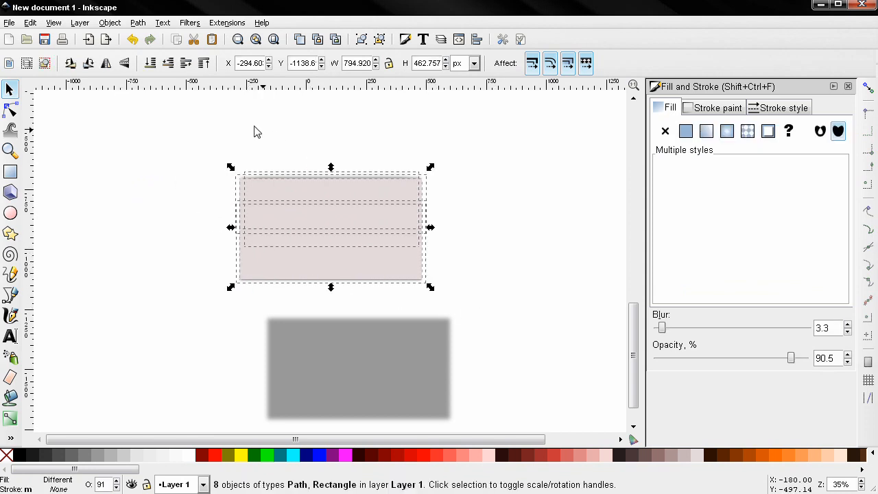
click(103, 26)
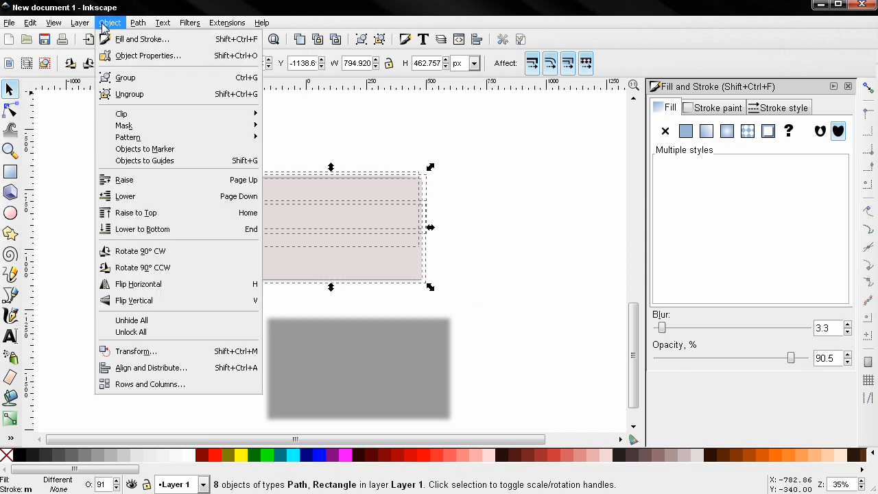
click(297, 121)
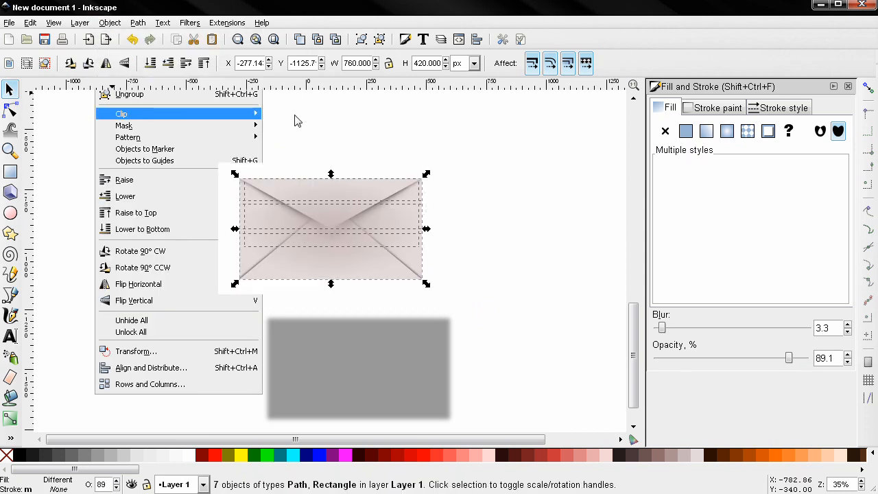
Lower the clipped envelope four steps in the stacking order
click(483, 228)
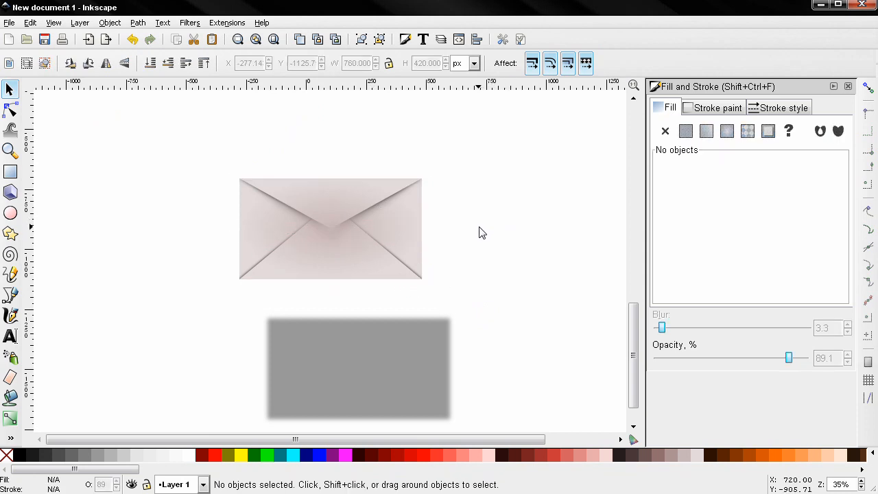
click(351, 235)
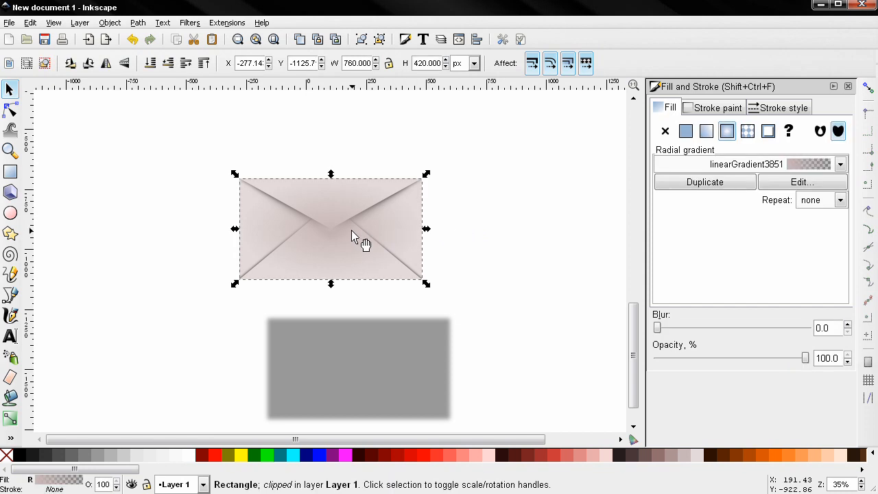
click(170, 70)
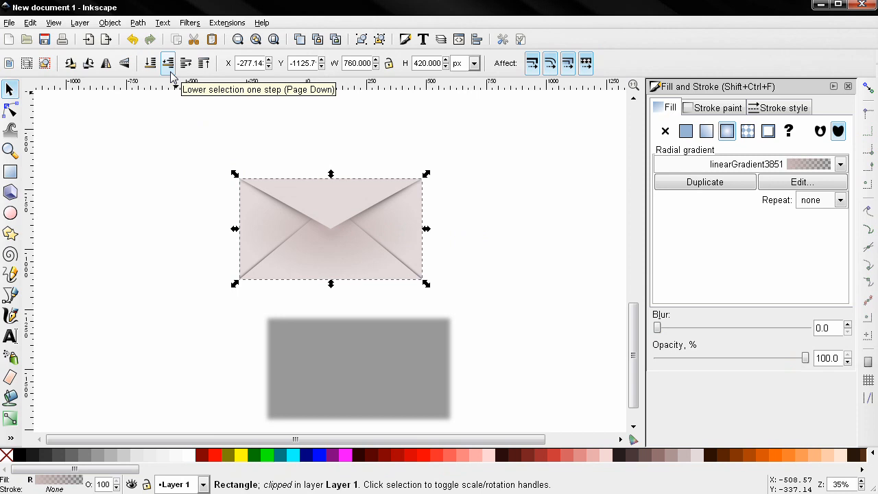
click(170, 70)
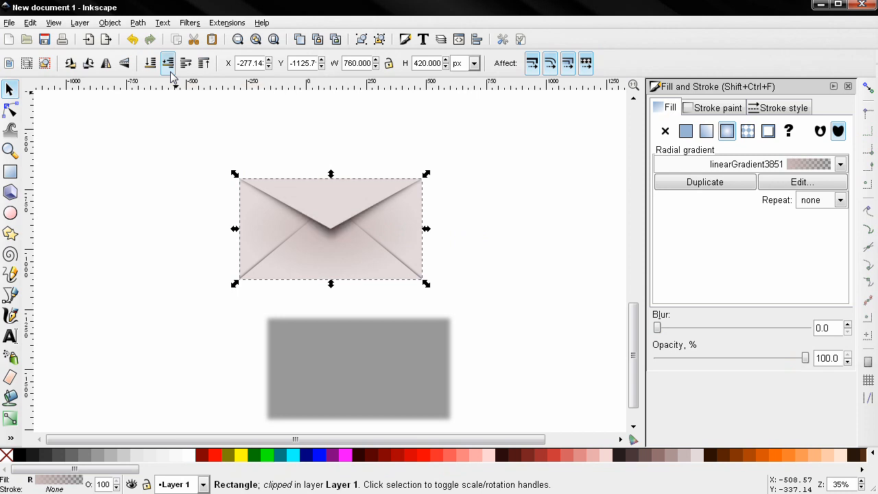
click(170, 68)
click(170, 69)
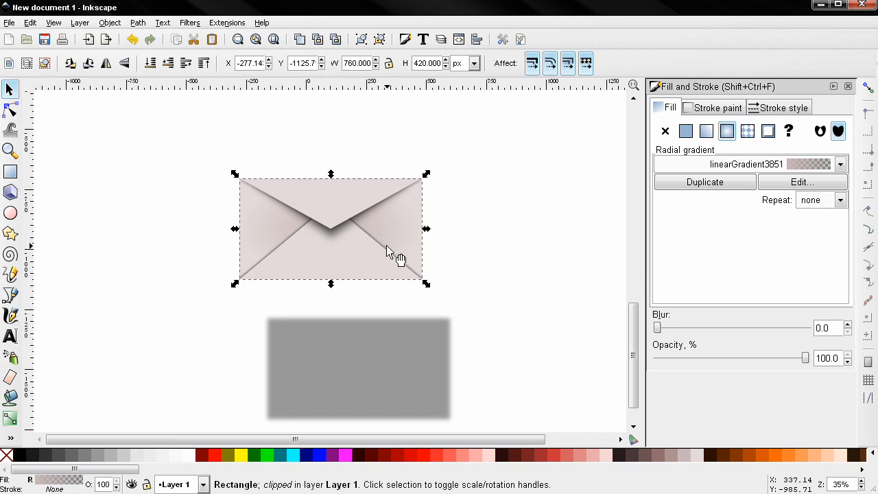
Duplicate the top flap and give the copy a #C8B7B7 radial gradient fill
click(344, 208)
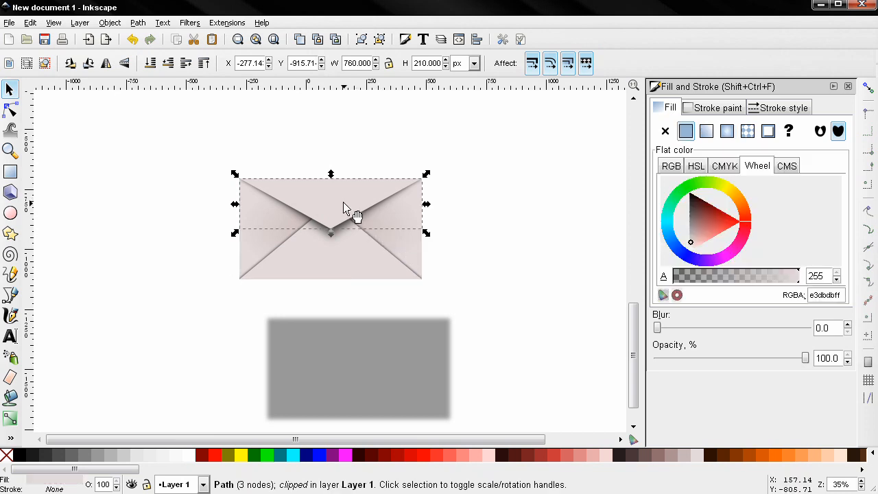
key(ctrl+d)
click(669, 450)
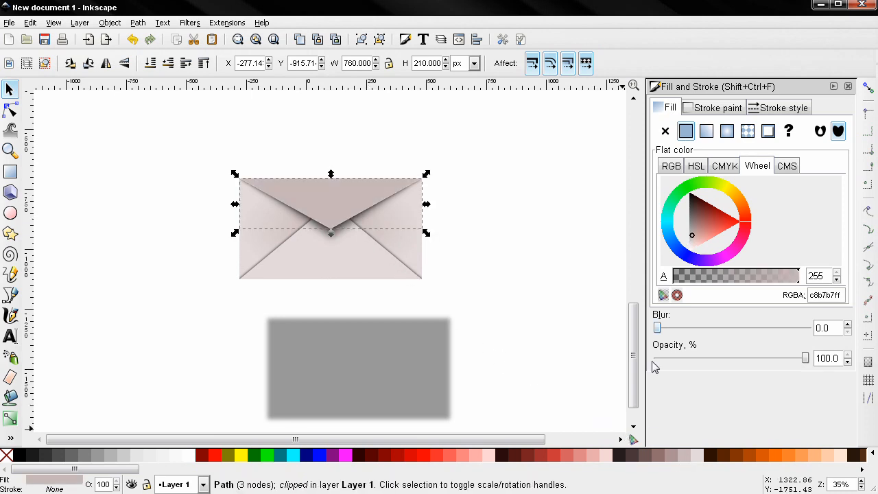
click(726, 130)
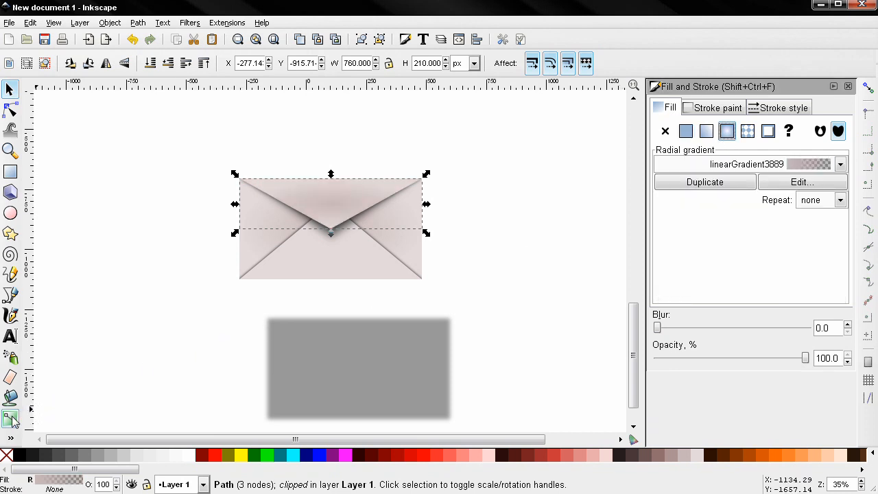
Move the flap's radial gradient centre up above the envelope's top edge
click(11, 418)
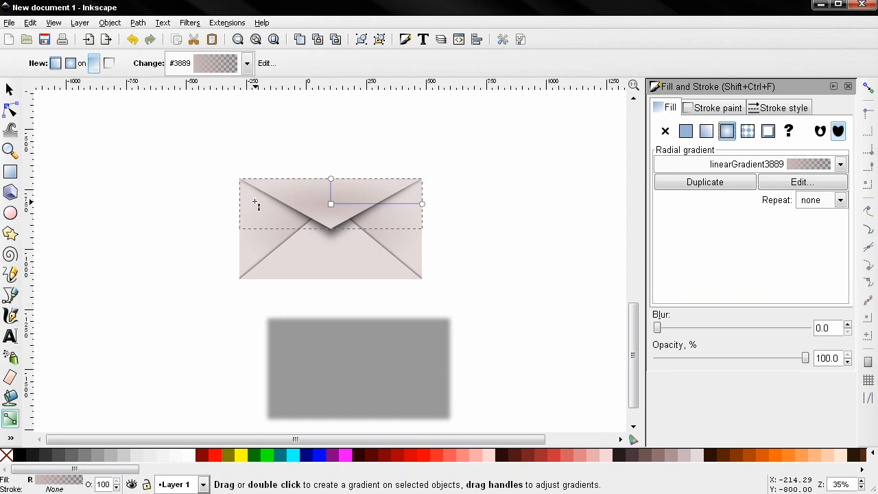
drag(330, 203, 373, 163)
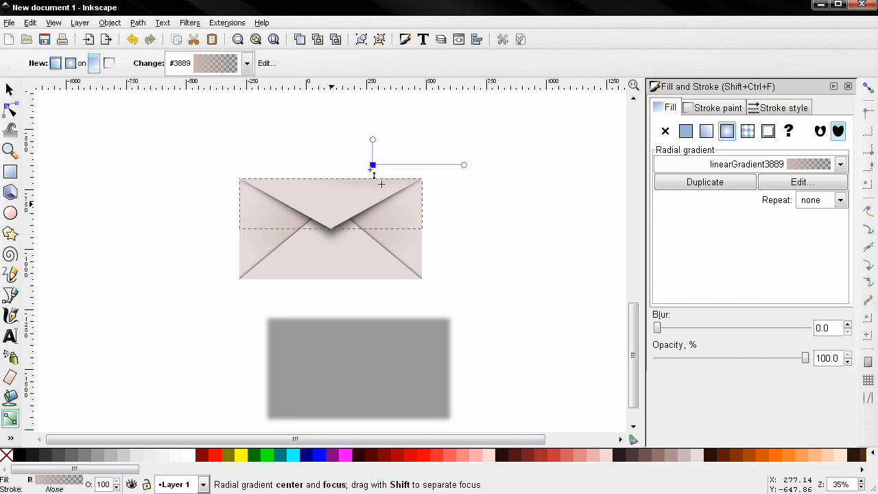
click(9, 89)
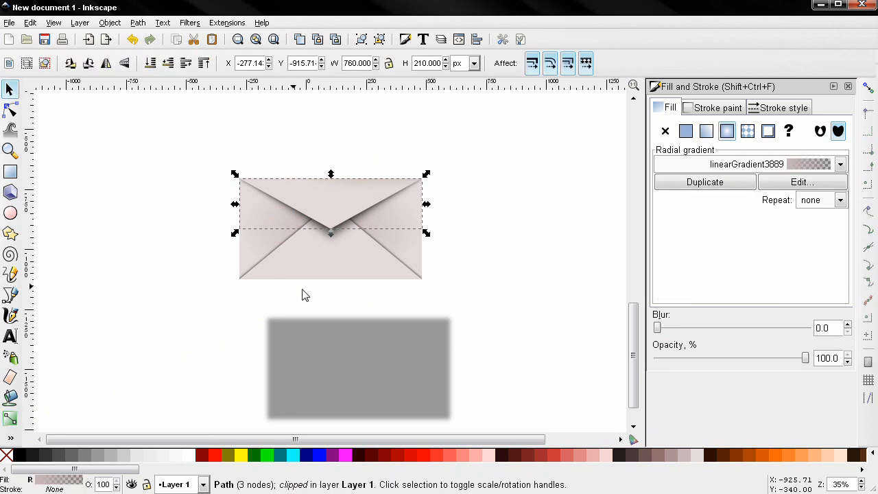
ctrl+click(316, 275)
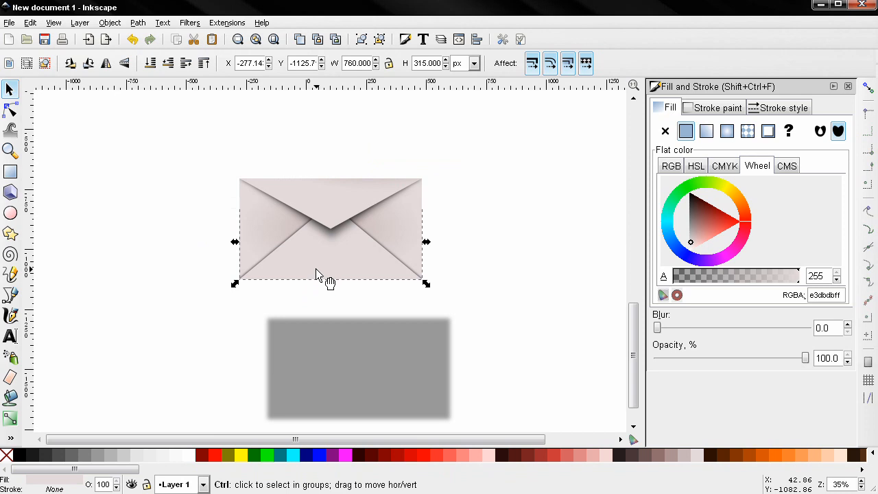
Duplicate the lower flap piece, fill it with a #C8B7B7 radial gradient, and lower it two steps
key(ctrl+d)
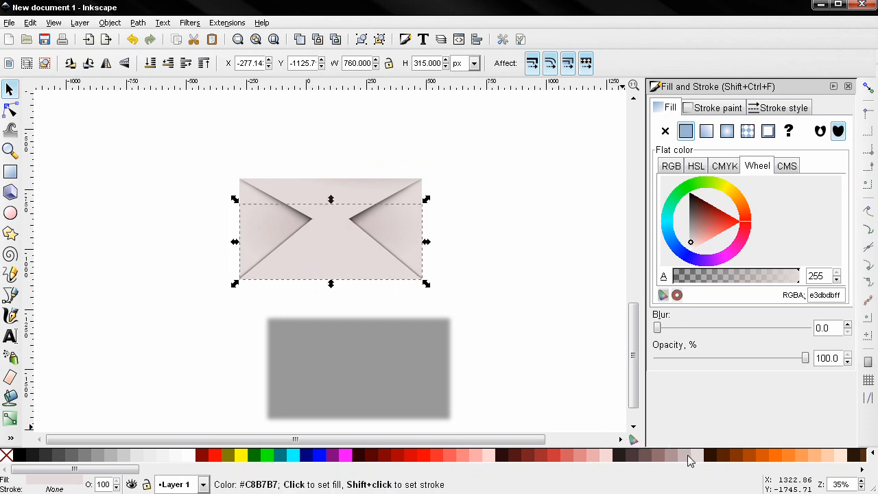
click(689, 462)
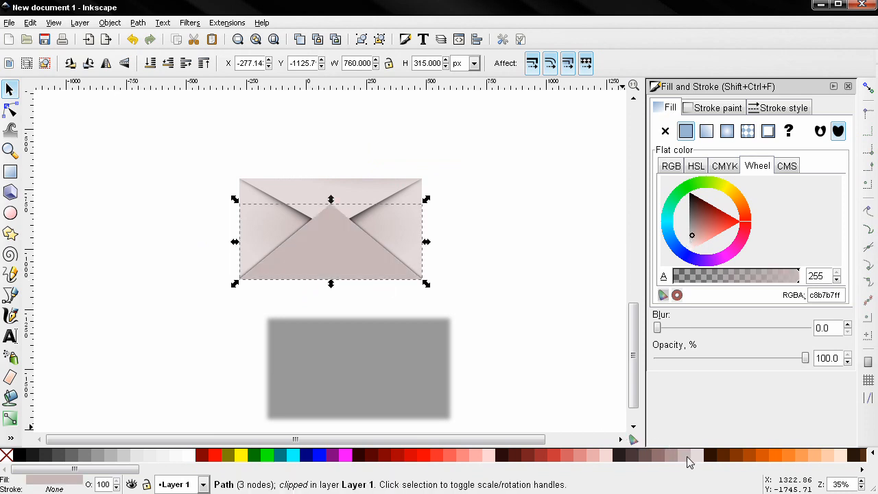
click(727, 131)
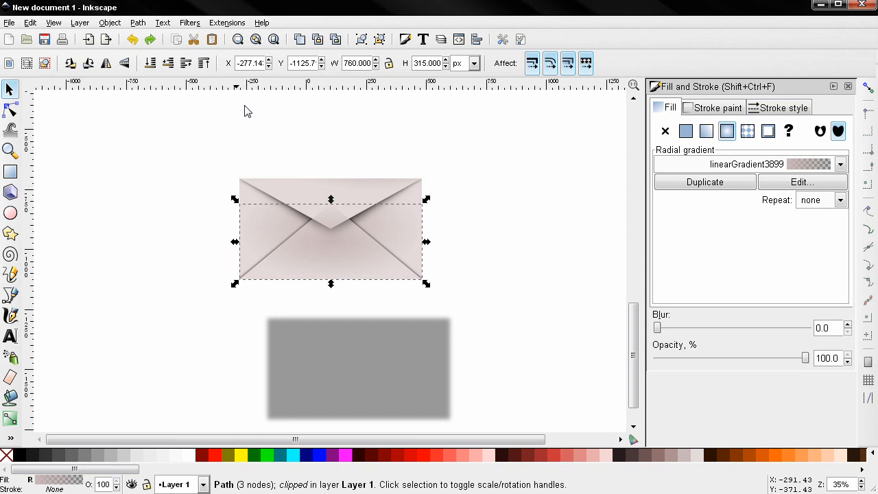
click(168, 63)
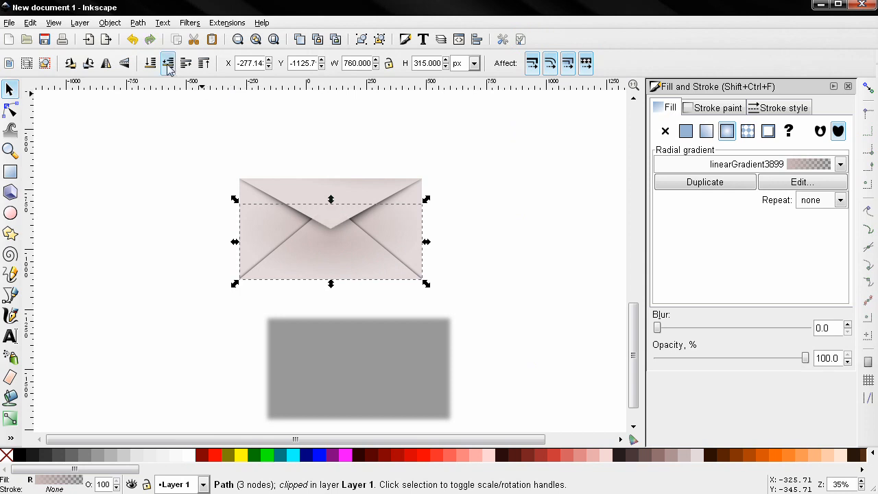
click(168, 63)
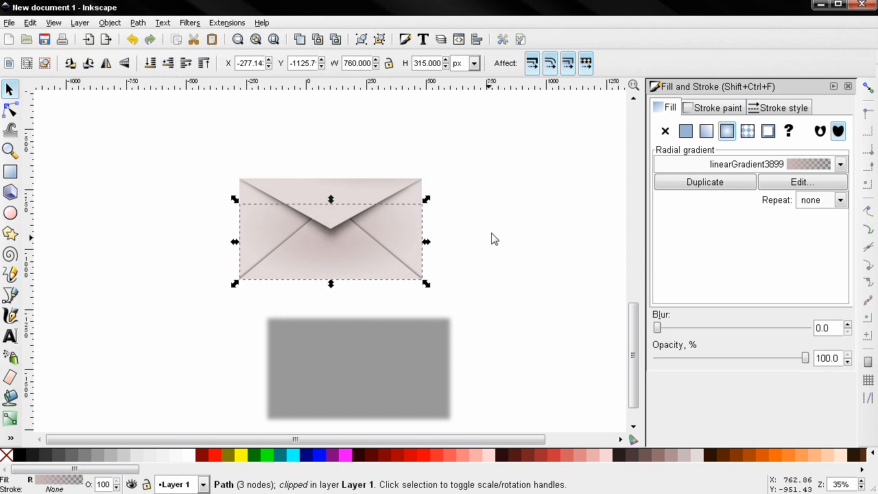
Shift the copy's gradient centre down toward the envelope's bottom edge
click(10, 417)
drag(331, 241, 378, 293)
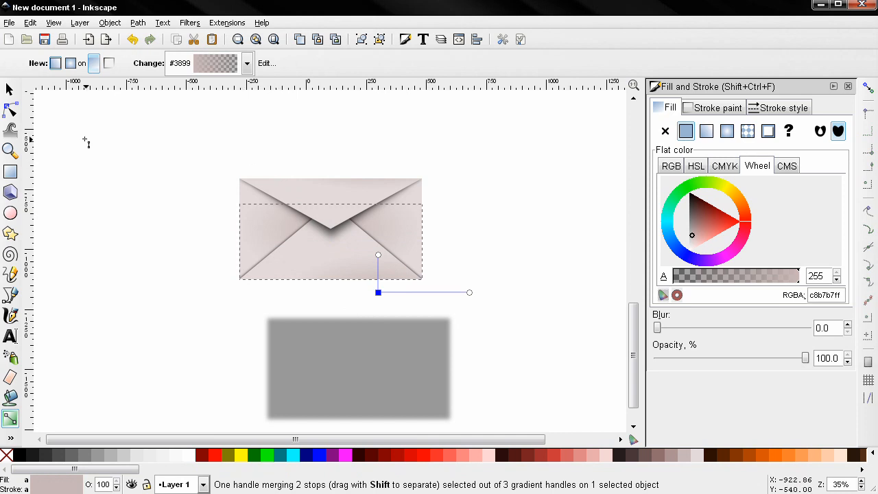
click(11, 91)
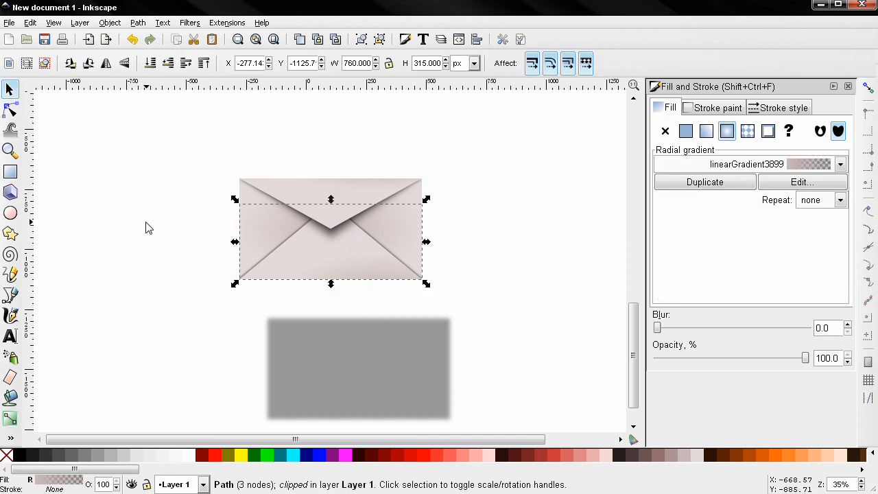
click(383, 392)
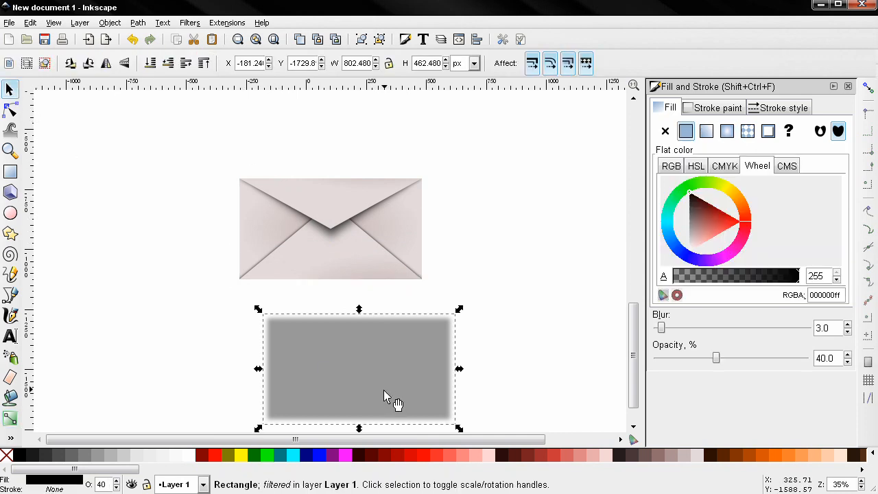
Move the blurred shadow rectangle up behind the envelope and nudge it to centre it
drag(386, 398, 333, 232)
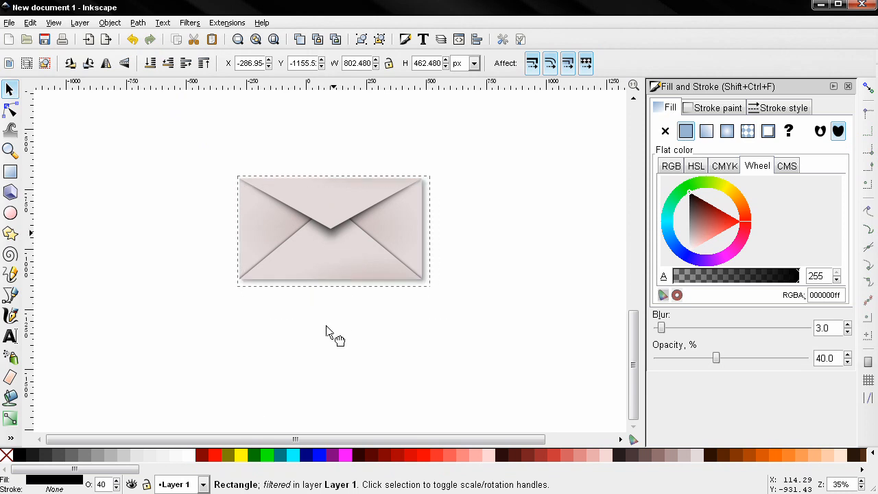
key(Down)
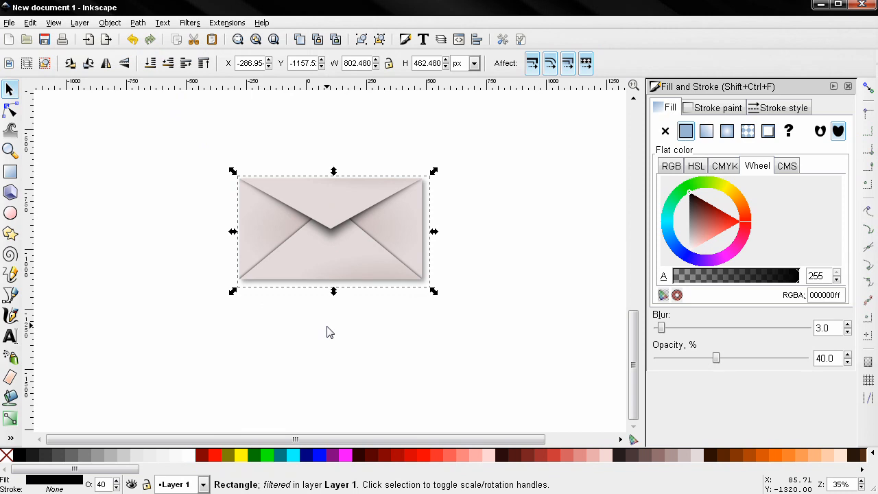
key(Left)
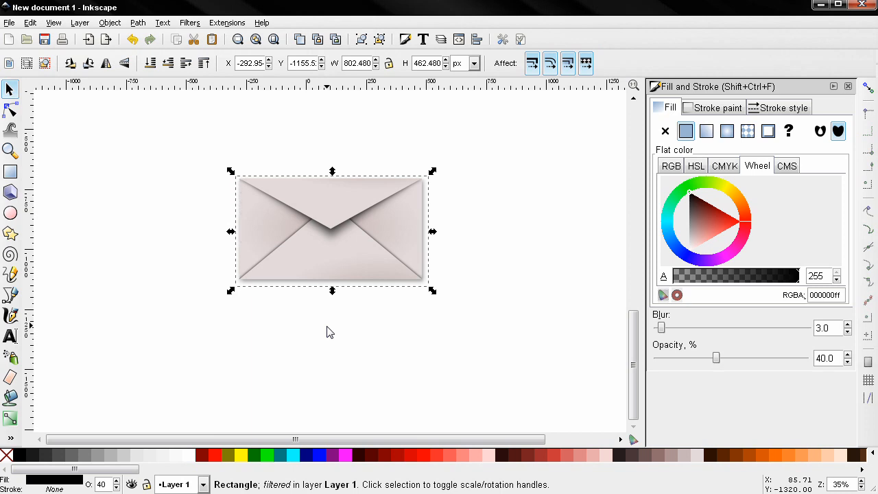
key(Up)
click(10, 336)
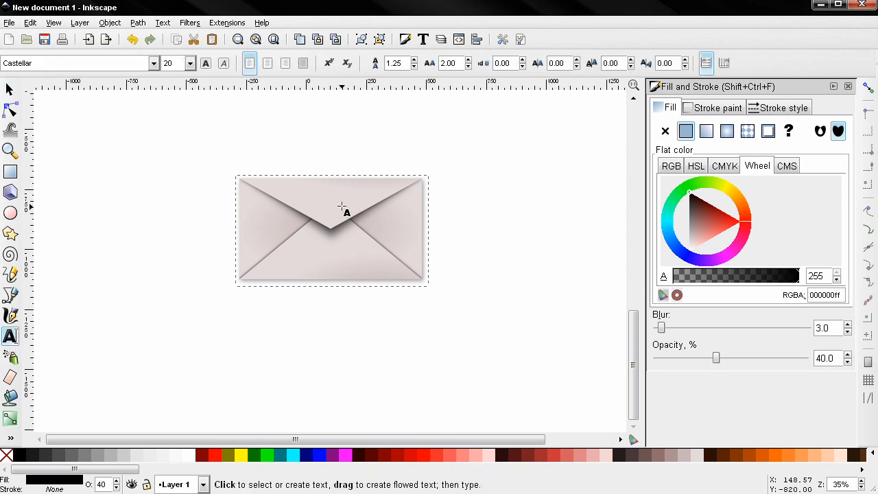
Add an @ on the top flap, enlarge it, make it white and flatten it to about 127.6 × 83.9 px
click(330, 203)
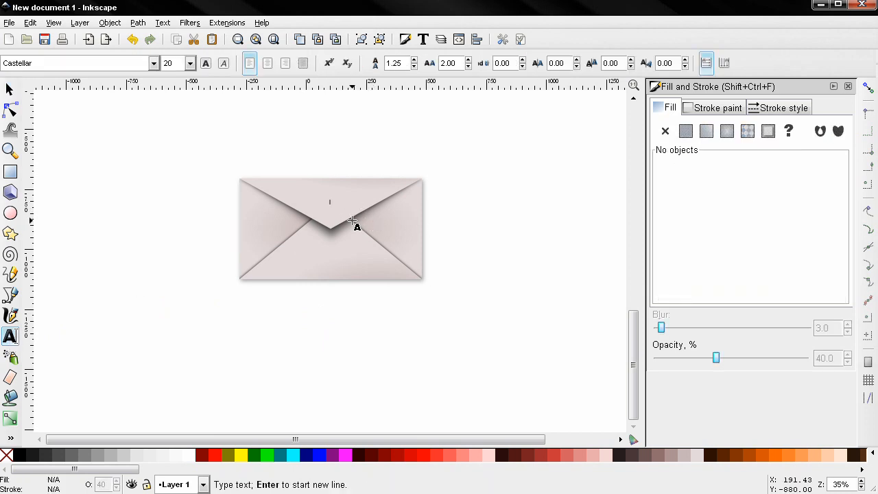
text(@)
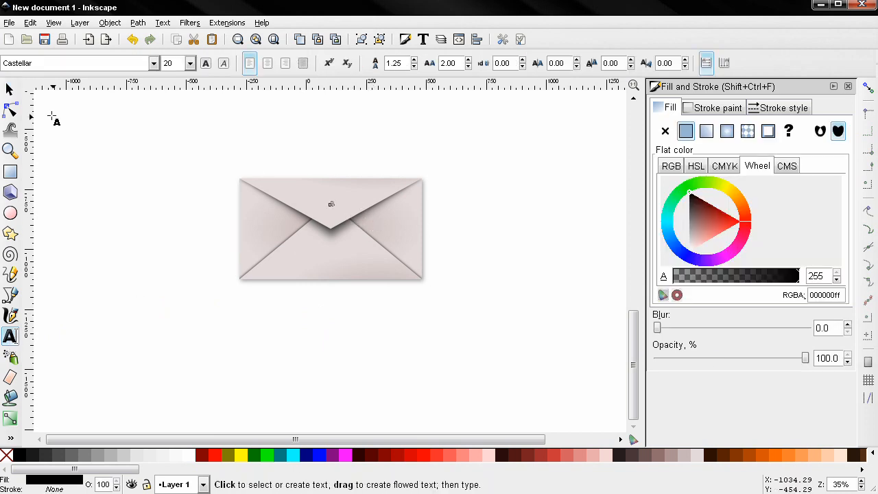
click(14, 93)
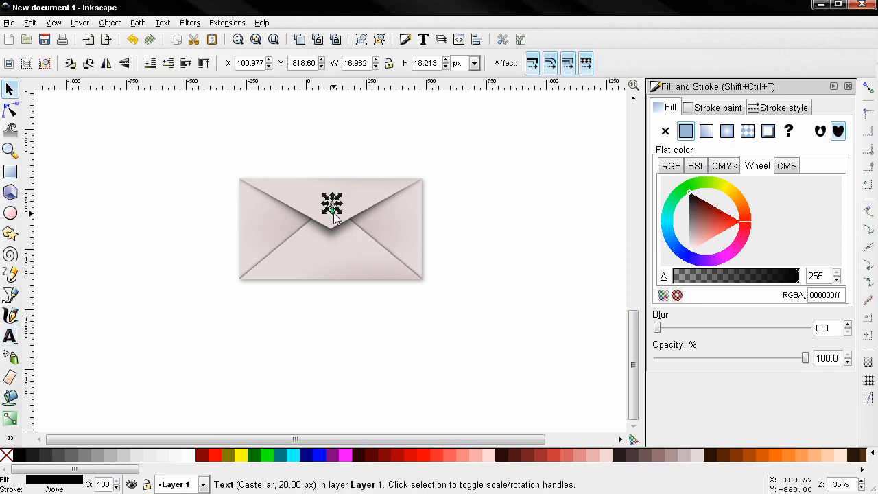
drag(339, 211, 347, 222)
drag(349, 223, 350, 222)
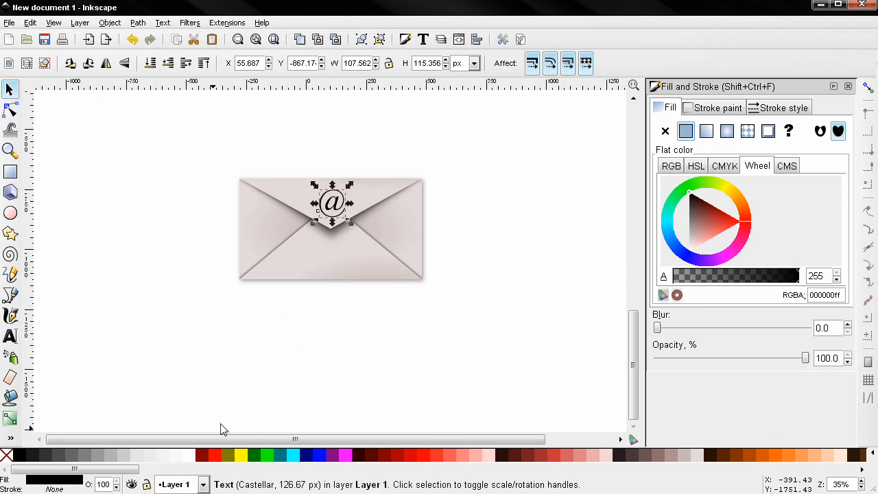
click(194, 455)
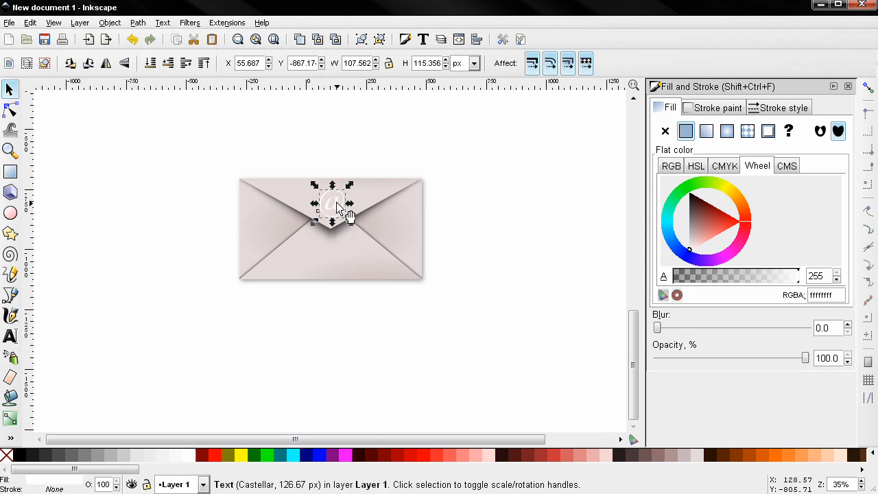
drag(333, 186, 312, 212)
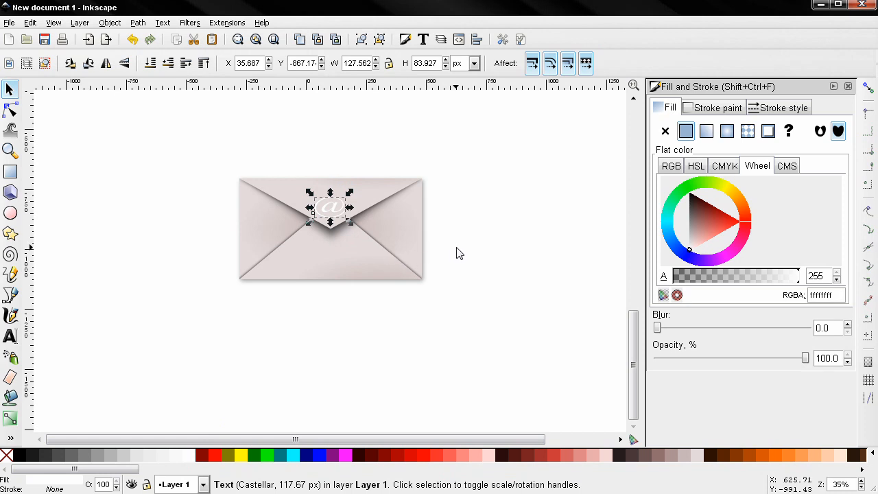
shift+click(415, 233)
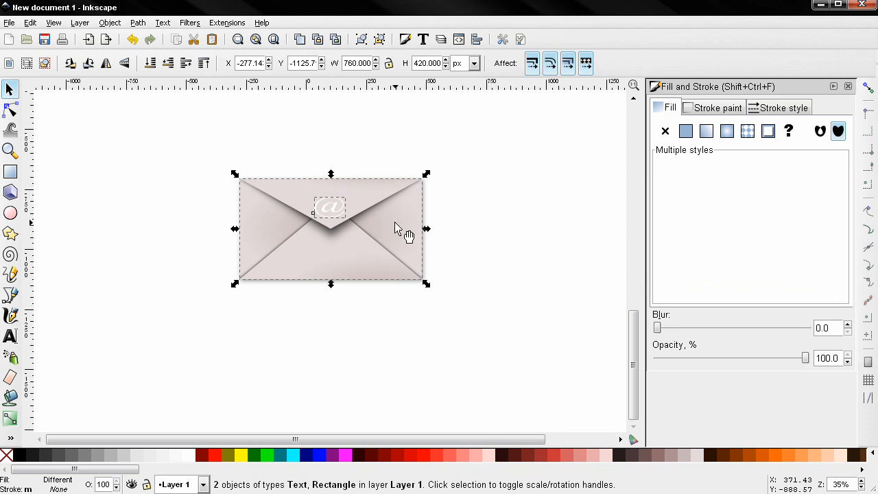
Centre the @ horizontally on the envelope using Align and Distribute
click(477, 40)
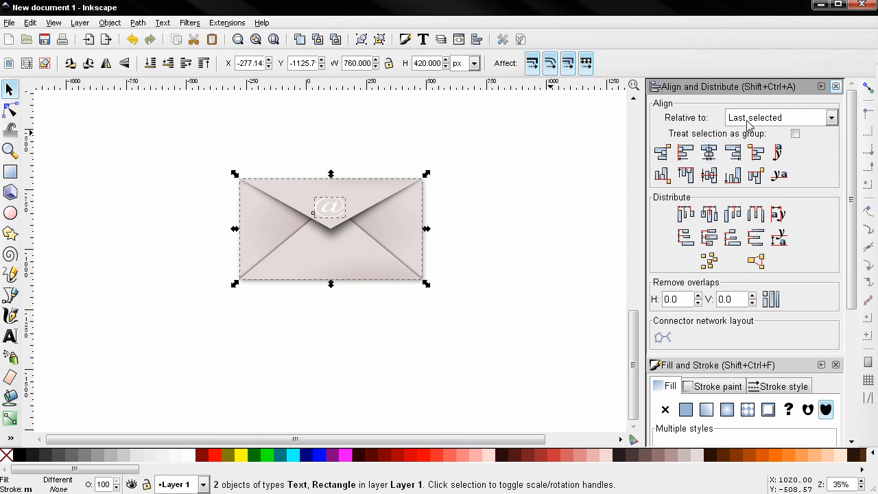
click(710, 156)
click(18, 172)
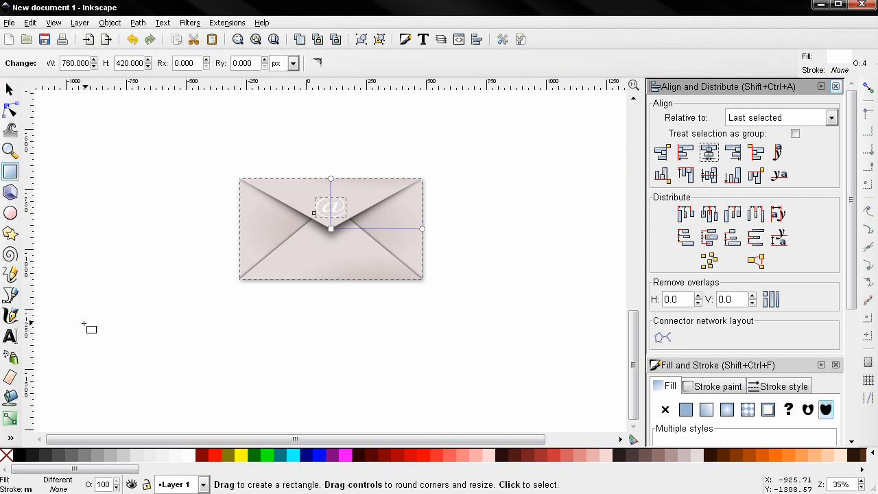
Draw a fully opaque black rectangle sized 790 wide by 14 high
drag(163, 337, 248, 356)
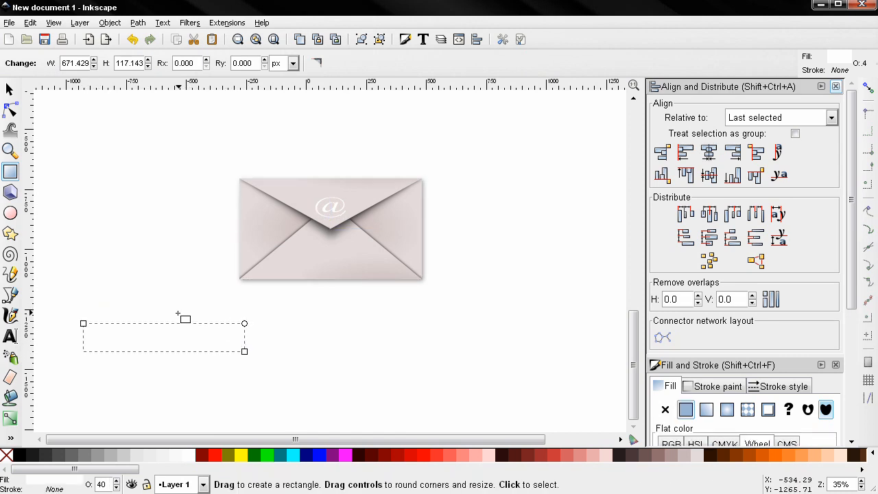
click(20, 455)
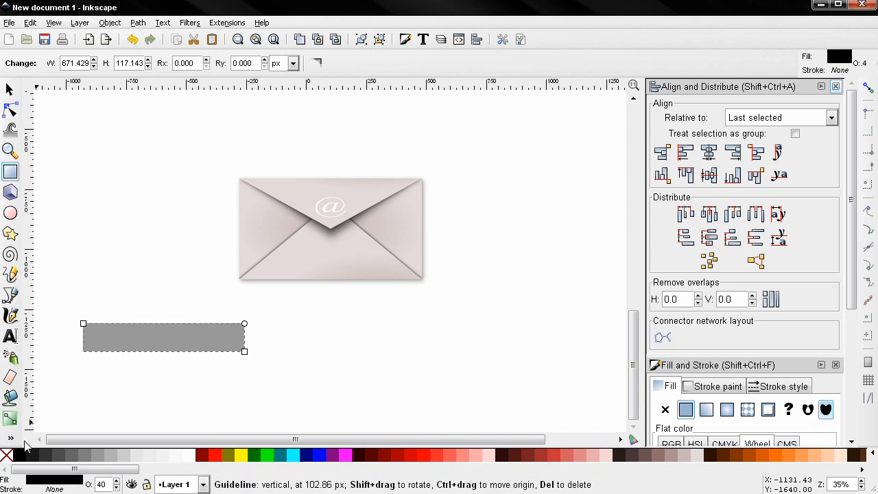
click(95, 484)
text(100)
key(Return)
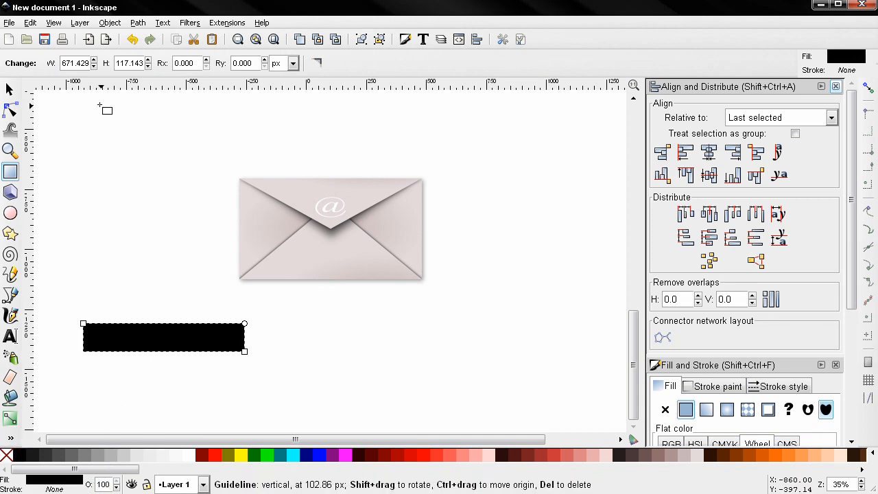
double_click(76, 65)
text(790)
key(Return)
double_click(121, 62)
text(14)
key(Return)
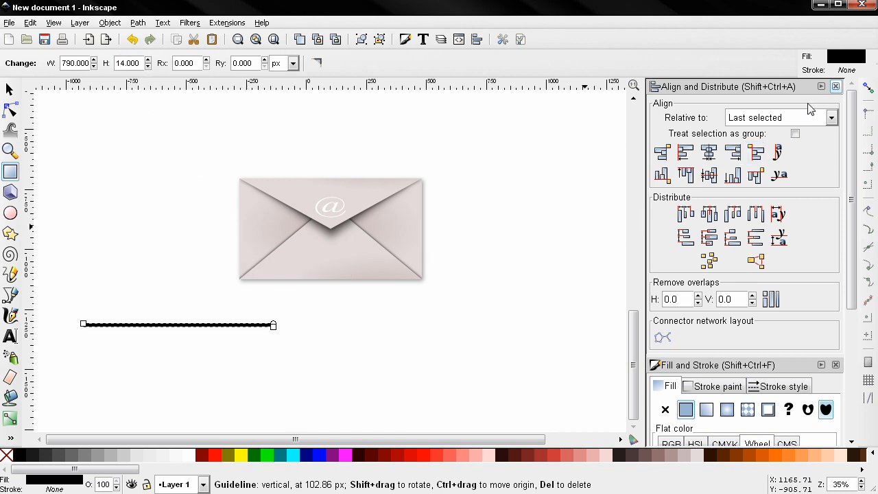
Give the bar blur 7 and 54% opacity, and move it under the envelope's bottom edge
click(835, 87)
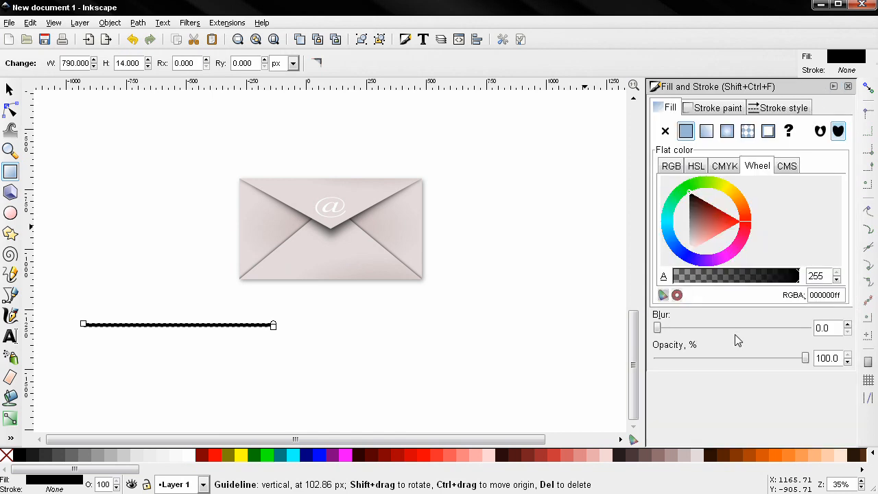
drag(831, 327, 764, 327)
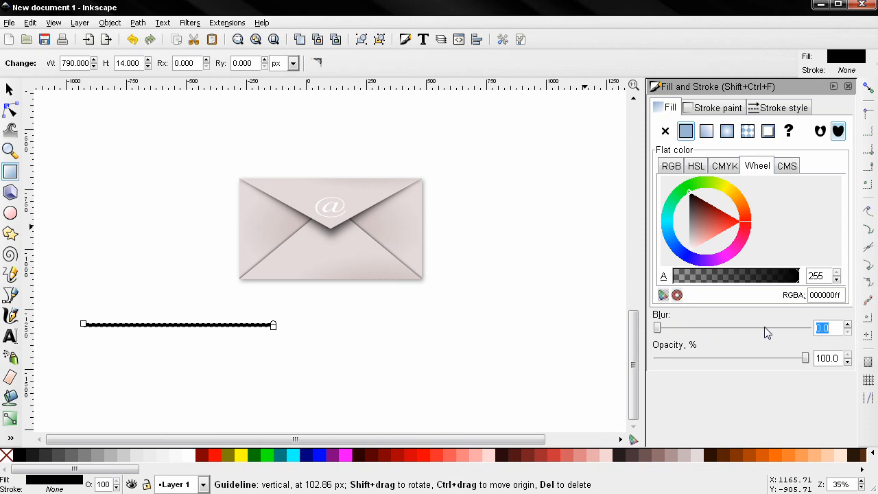
text(7)
key(Return)
drag(839, 357, 770, 356)
text(54)
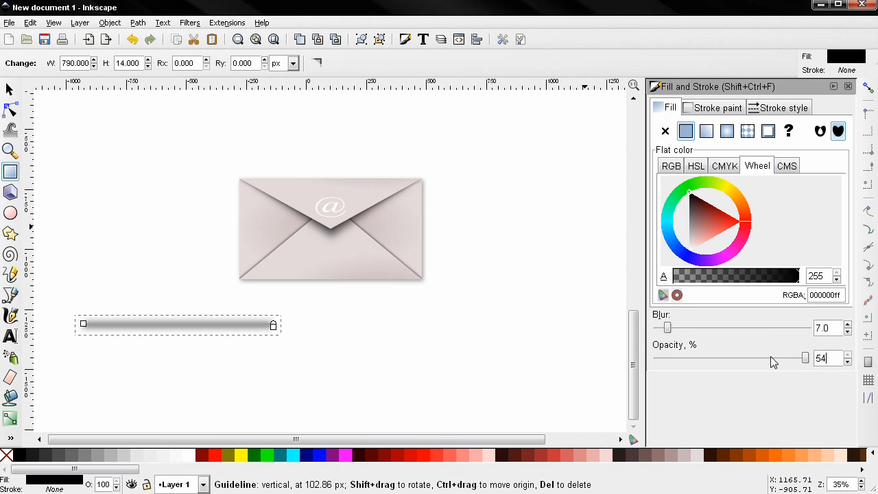
key(Return)
click(9, 90)
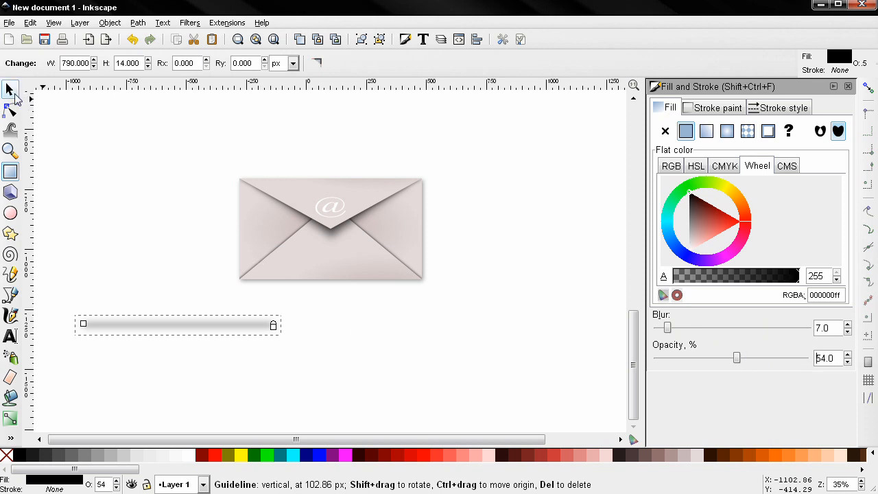
drag(191, 330, 354, 283)
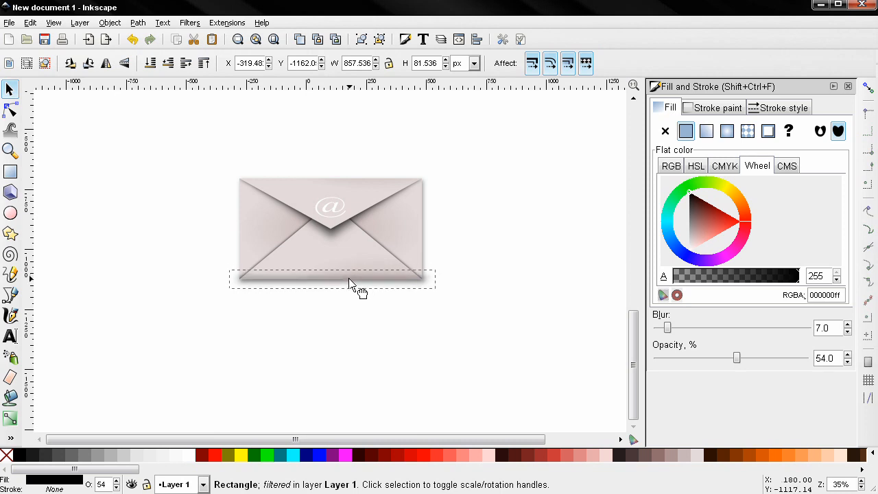
Centre the blurred shadow horizontally under the envelope with Align and Distribute
shift+click(419, 232)
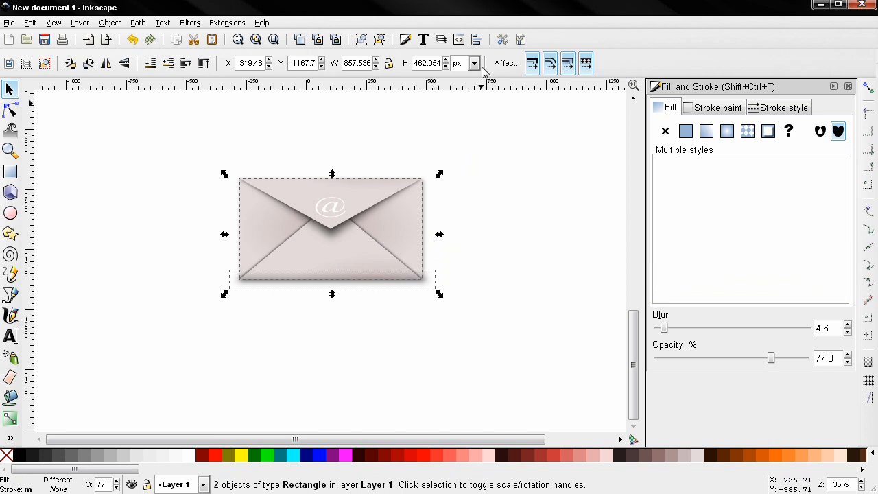
click(477, 40)
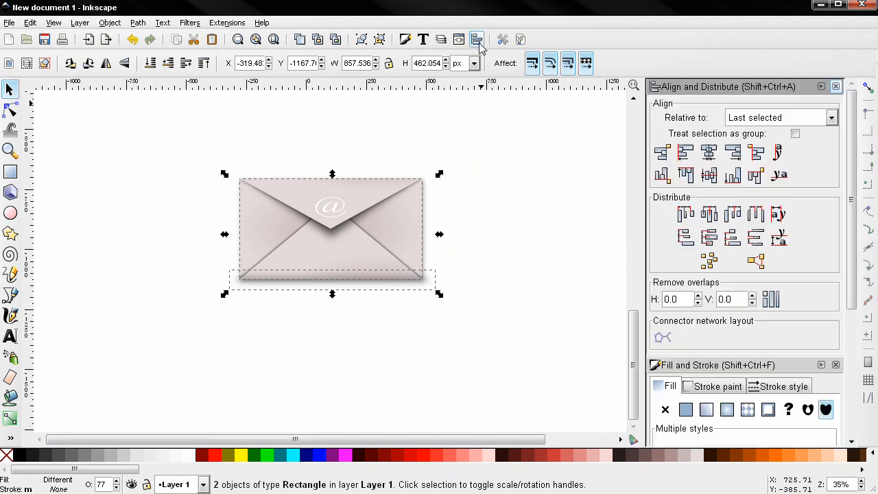
click(709, 153)
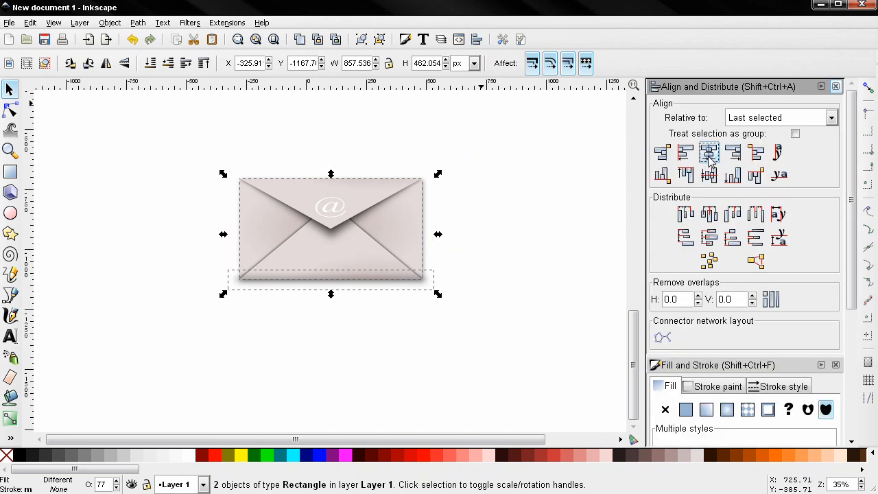
Stretch the flap shapes and @ symbol taller to 341.286 px high at 760 px wide
click(524, 229)
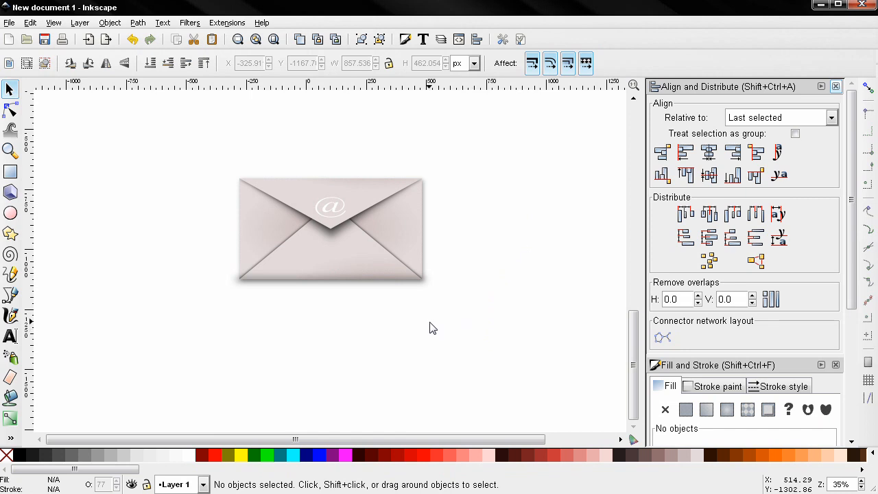
click(357, 290)
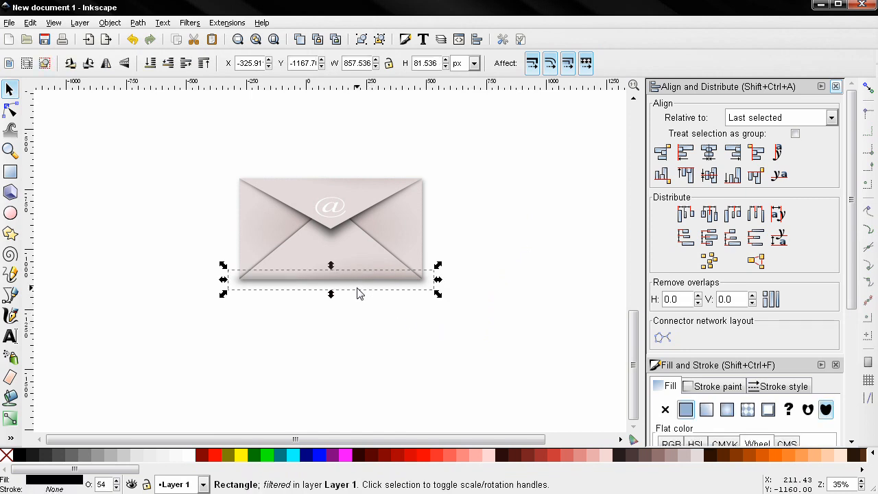
click(364, 321)
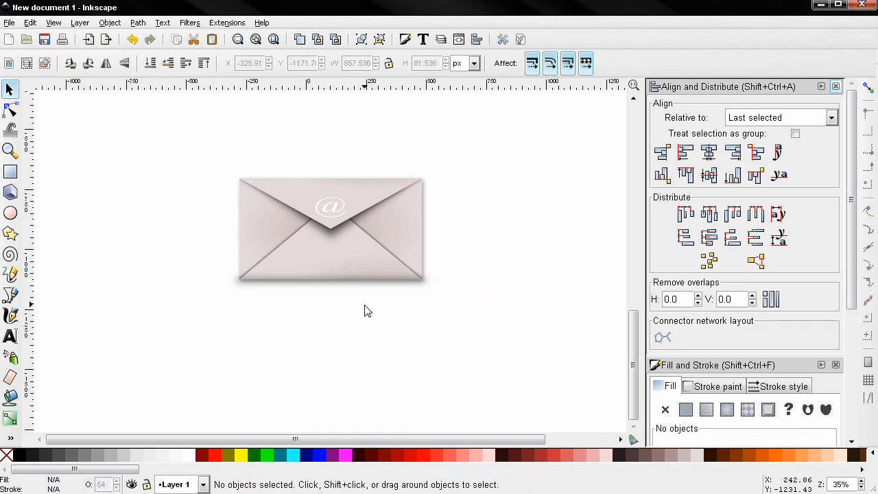
drag(127, 118, 473, 265)
drag(331, 252, 332, 266)
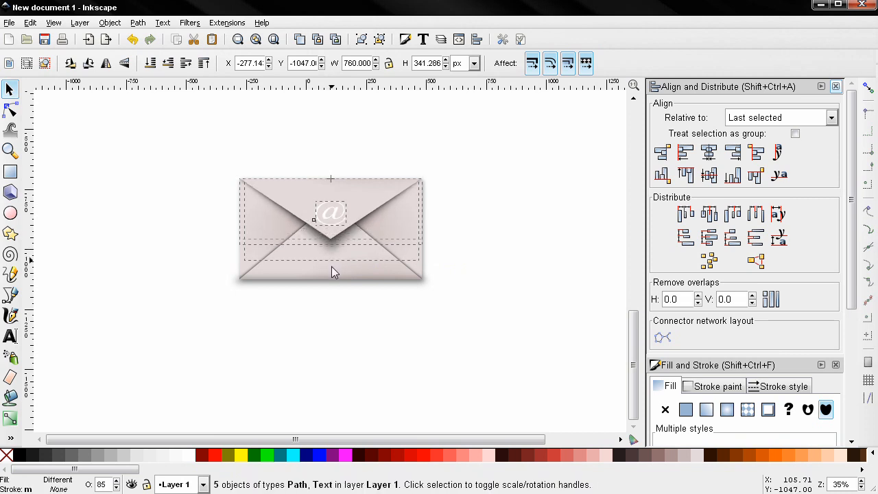
Squeeze only the envelope flap shapes from the top to 310.757 px high, excluding @ and shadow
click(210, 242)
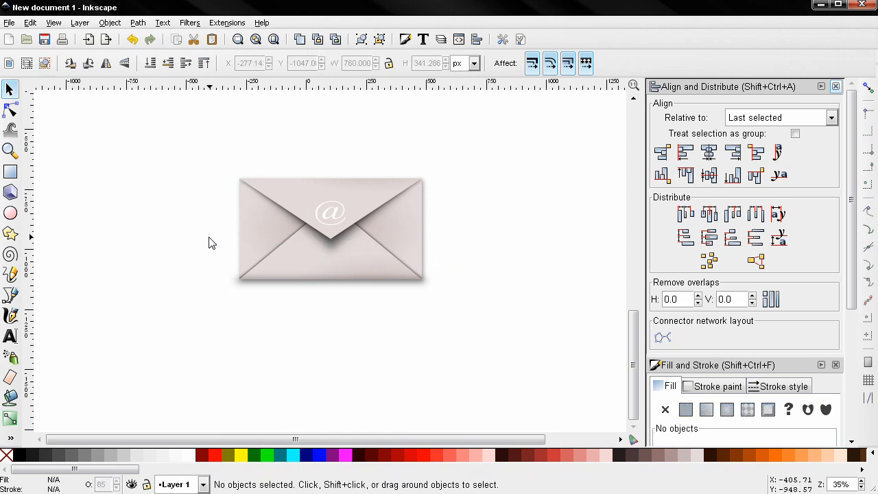
drag(483, 320, 195, 190)
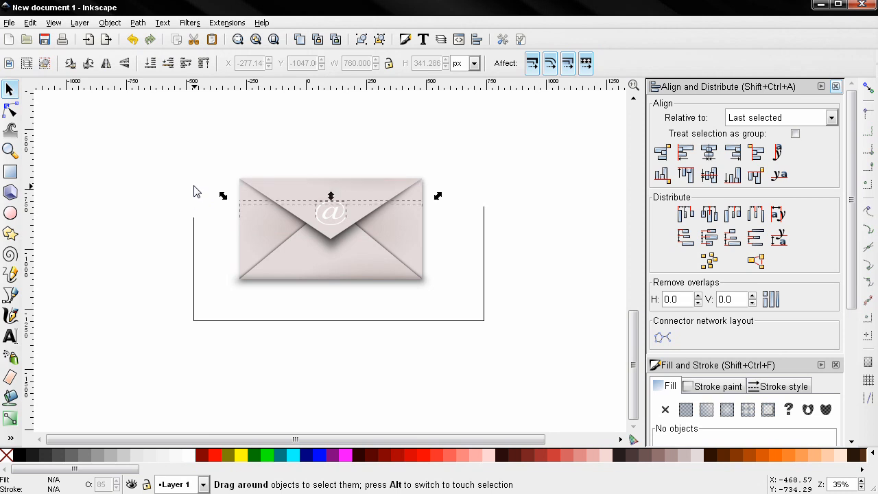
shift+click(335, 222)
shift+click(351, 284)
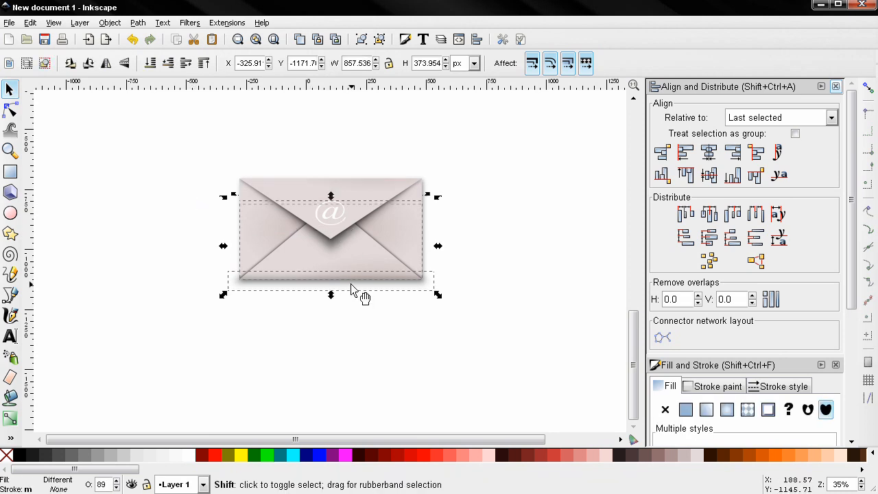
shift+click(351, 286)
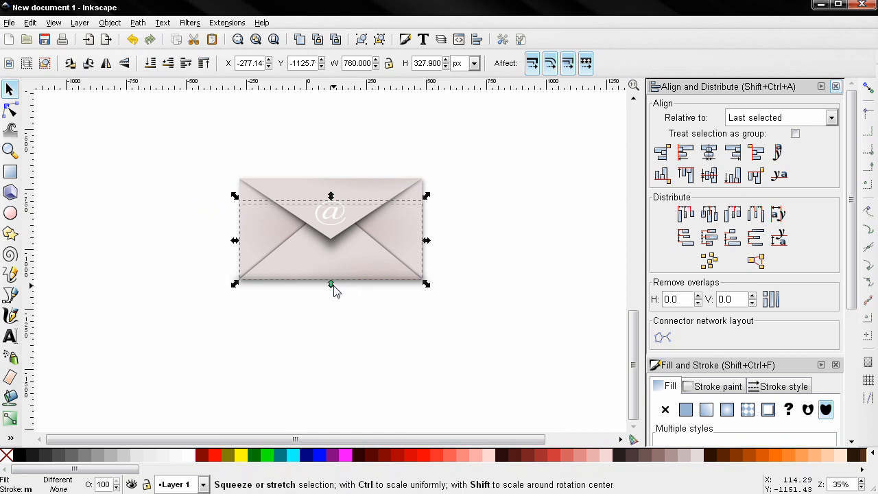
mouse_move(331, 196)
mouse_down()
mouse_move(333, 223)
mouse_move(331, 198)
mouse_up()
drag(421, 253, 505, 258)
click(506, 258)
key(ctrl)
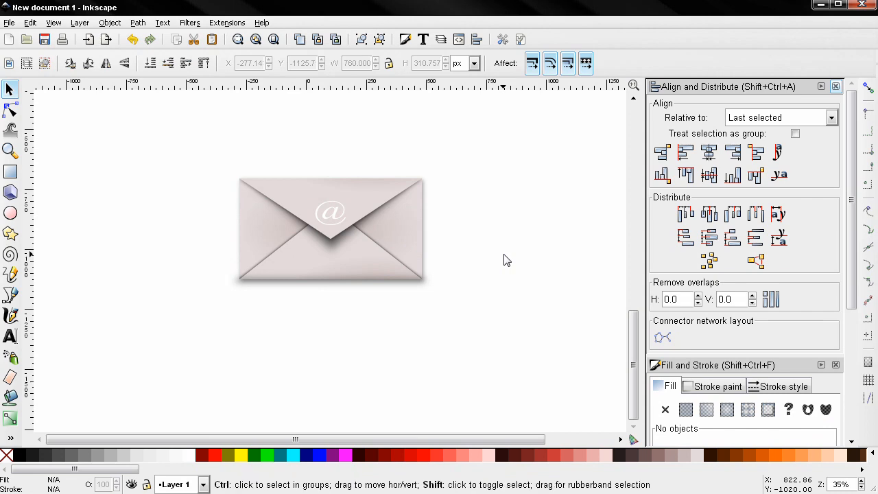